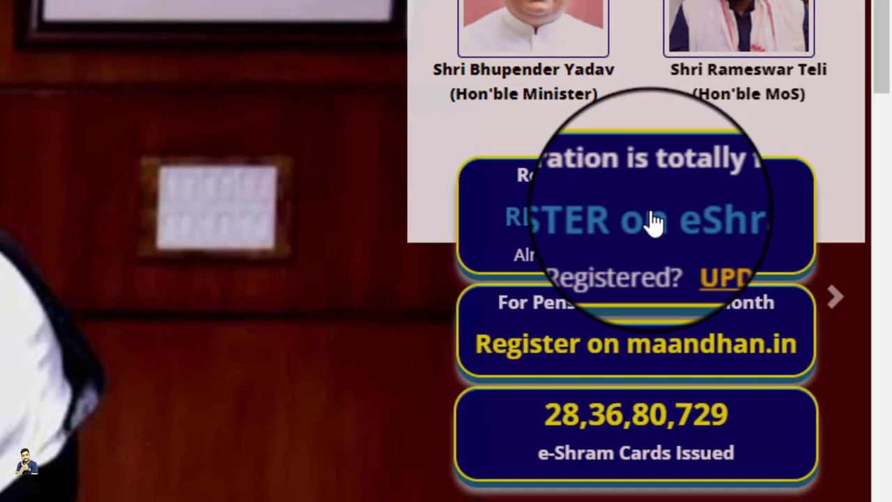
# - Open the e-Shram Self Registration page in a new tab, glance at the homepage tab, and return
pyautogui.click(576, 226)
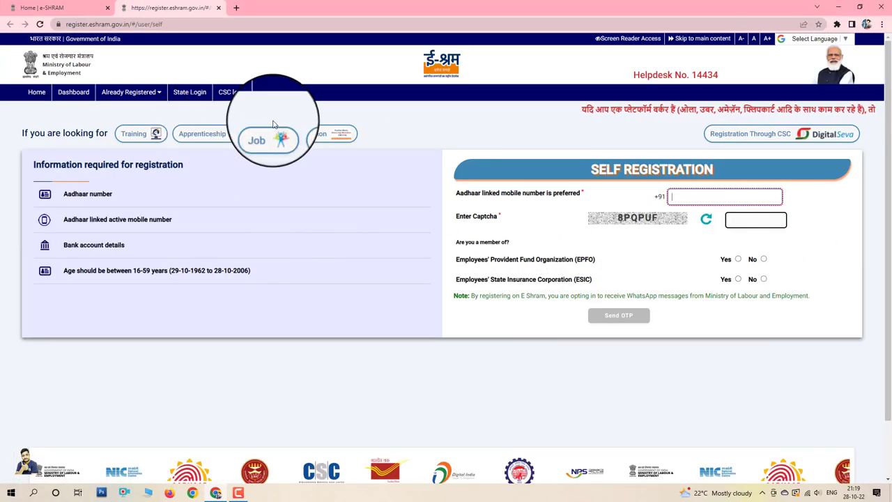
pyautogui.click(45, 7)
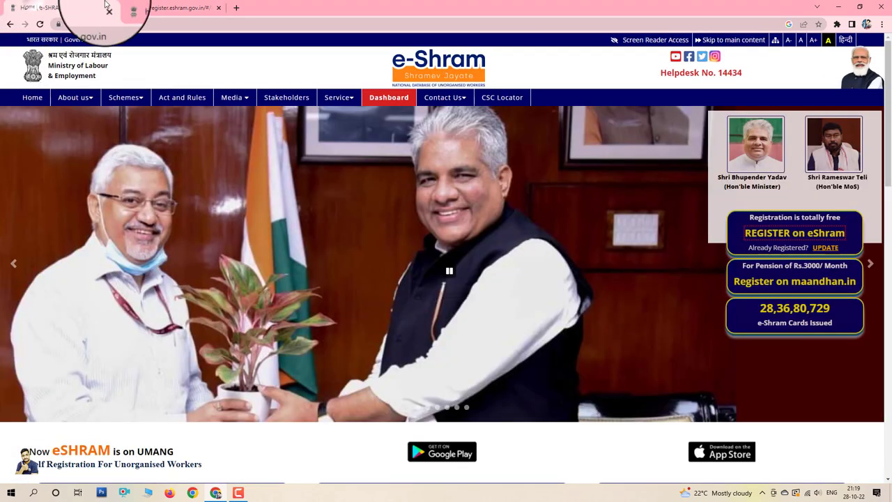
pyautogui.click(177, 7)
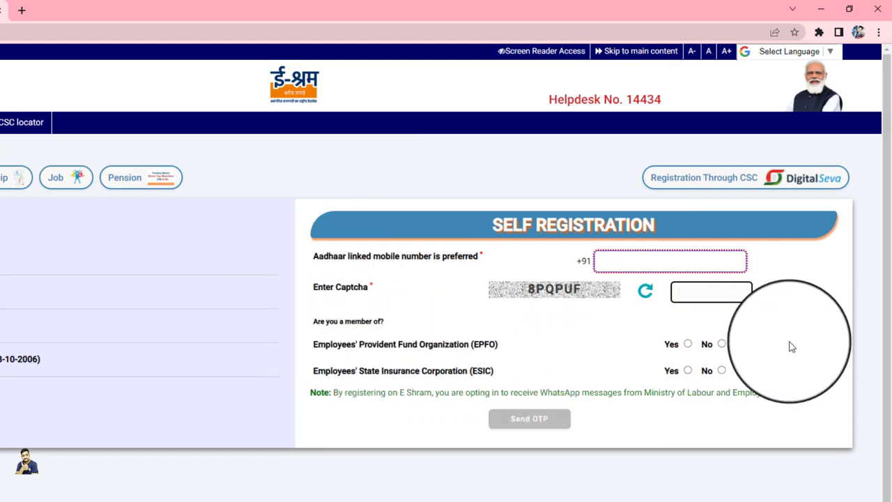
# - Answer No to both EPFO and ESIC membership on the Self Registration form
pyautogui.click(722, 345)
pyautogui.click(721, 370)
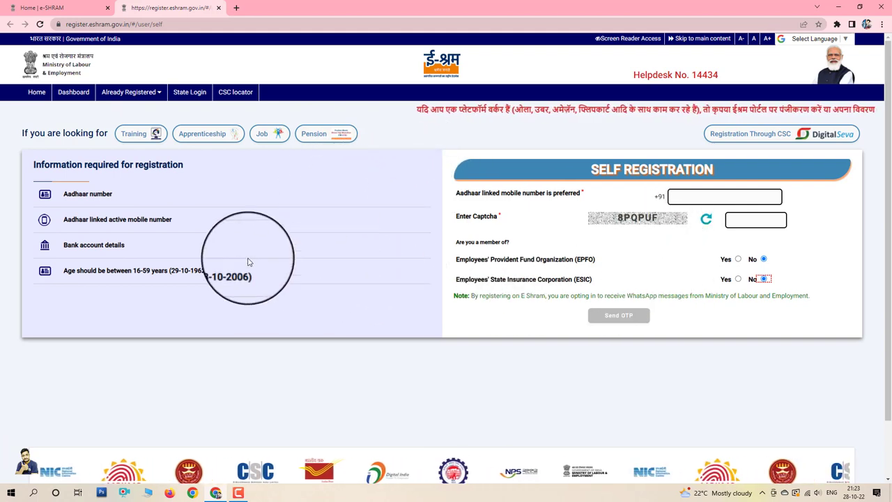
# - Under Already Registered > Update Profile, enter the captcha and request a mobile OTP
pyautogui.click(131, 98)
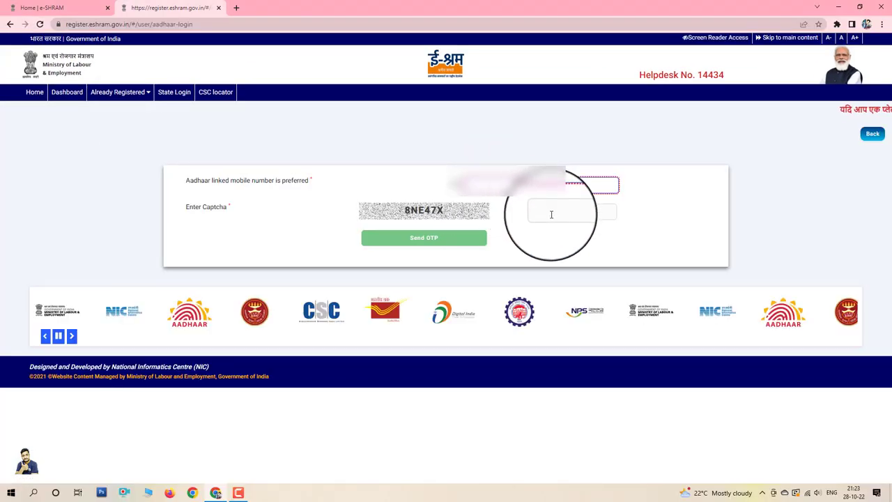
pyautogui.click(554, 212)
pyautogui.write('8NE')
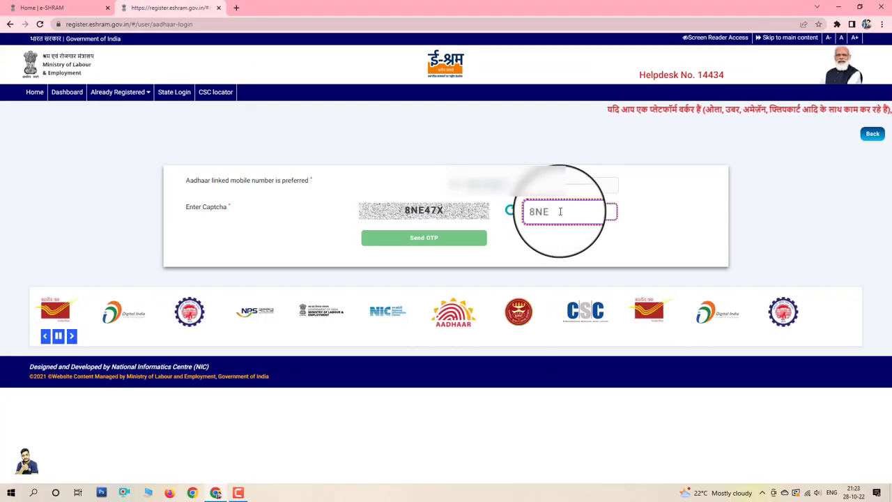
pyautogui.write('47X')
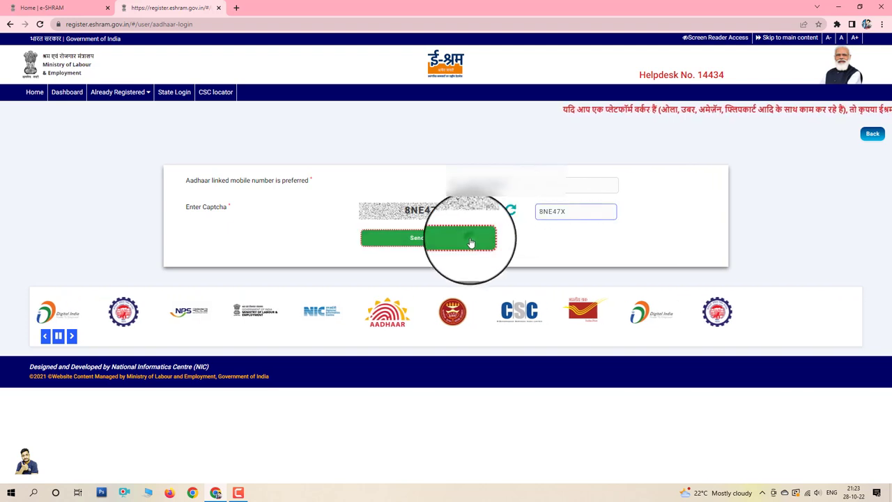
pyautogui.click(470, 242)
# - Enter the received OTP and submit it to sign in
pyautogui.click(475, 203)
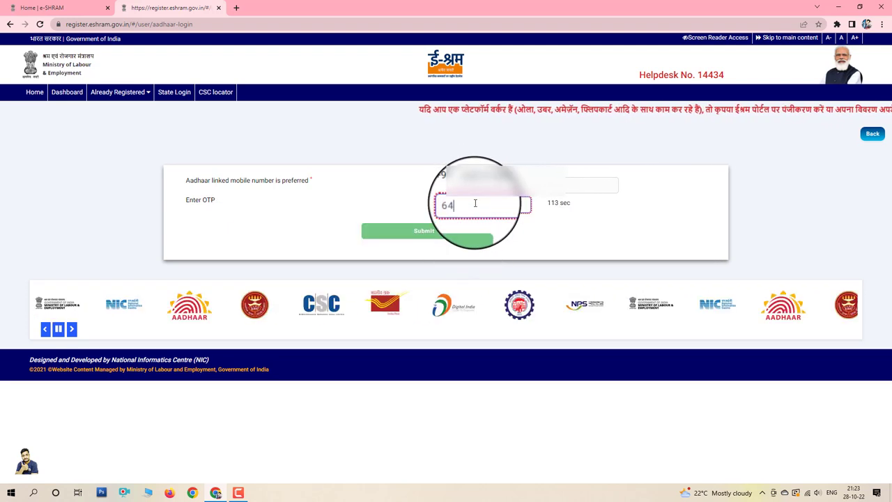
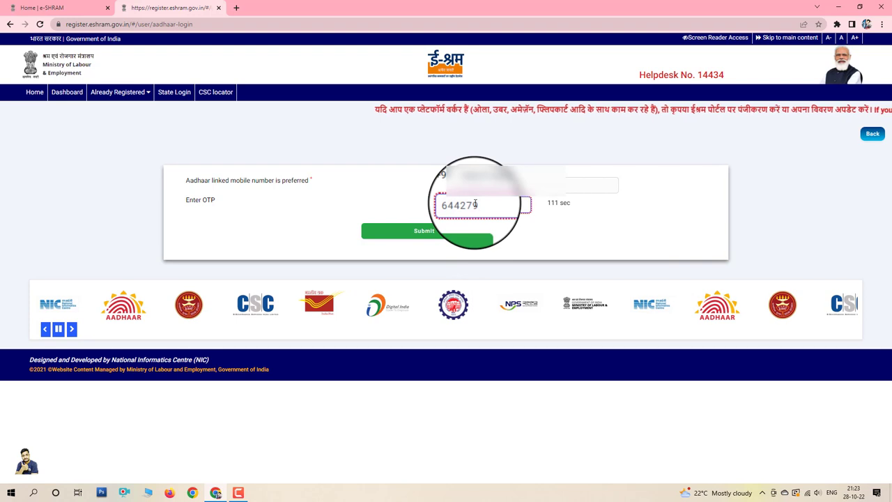
pyautogui.click(488, 231)
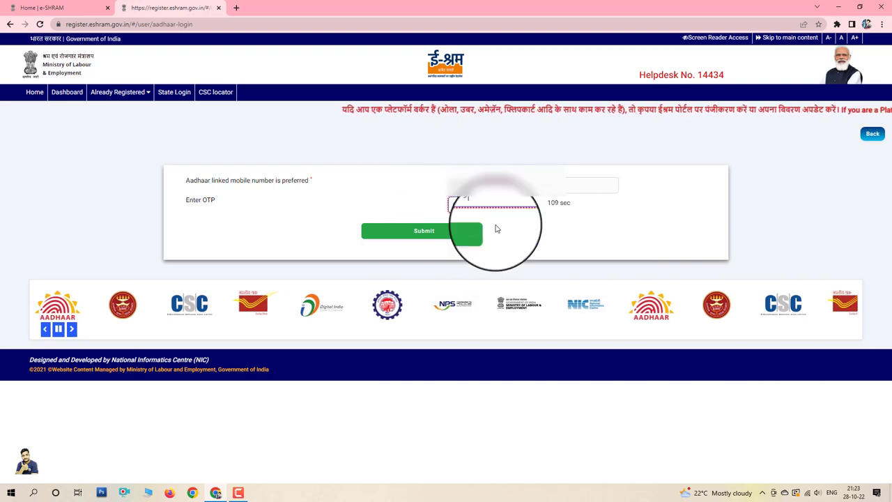
pyautogui.click(459, 240)
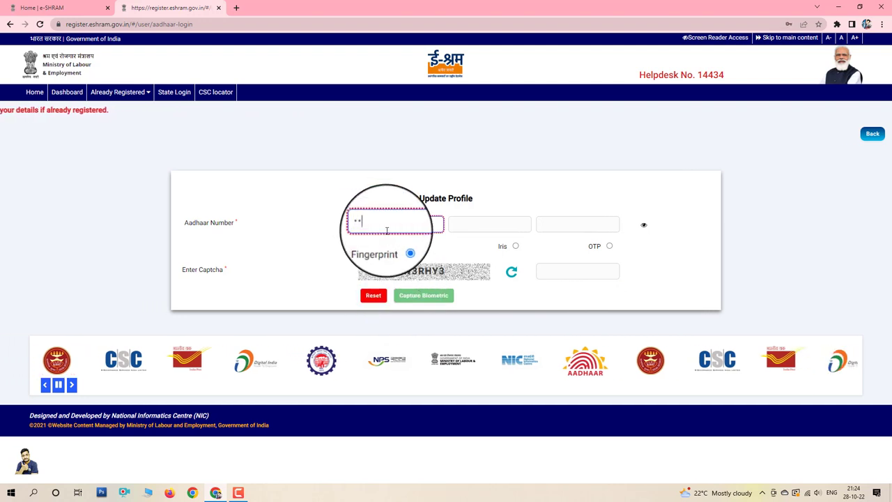
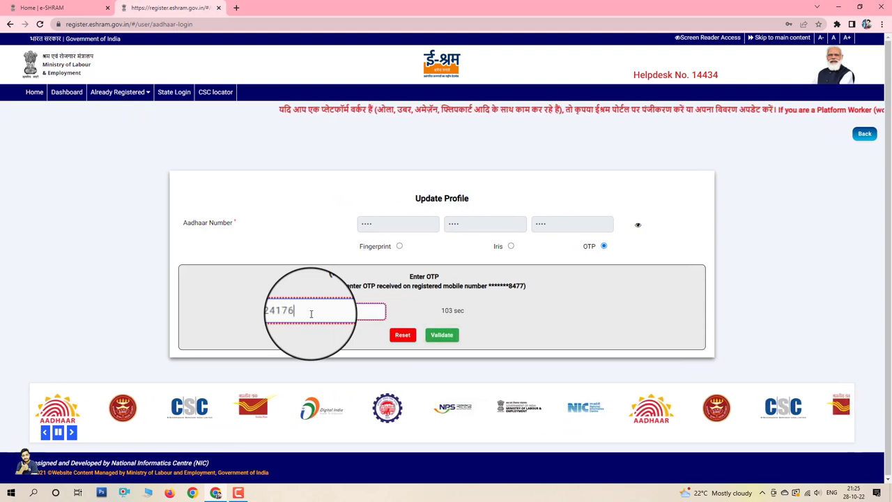
# - Validate the Aadhaar number with its OTP, confirm e-KYC details, and open UPDATE PROFILE
pyautogui.click(454, 334)
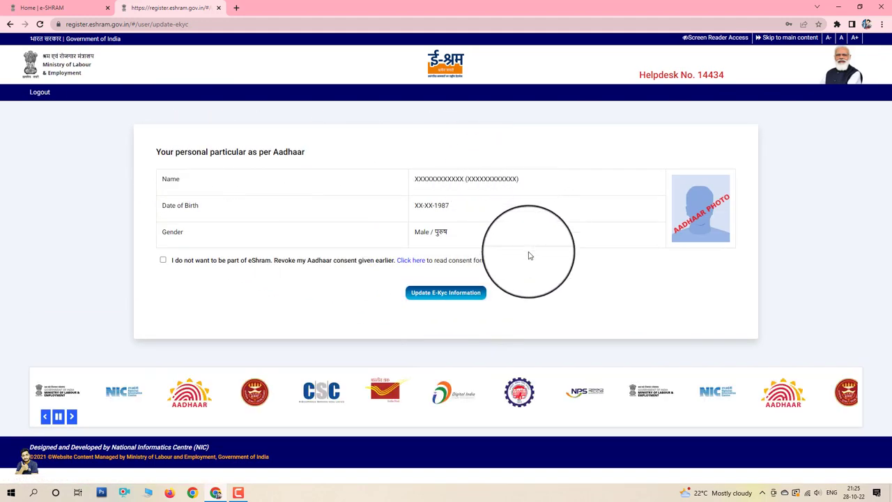
pyautogui.click(447, 294)
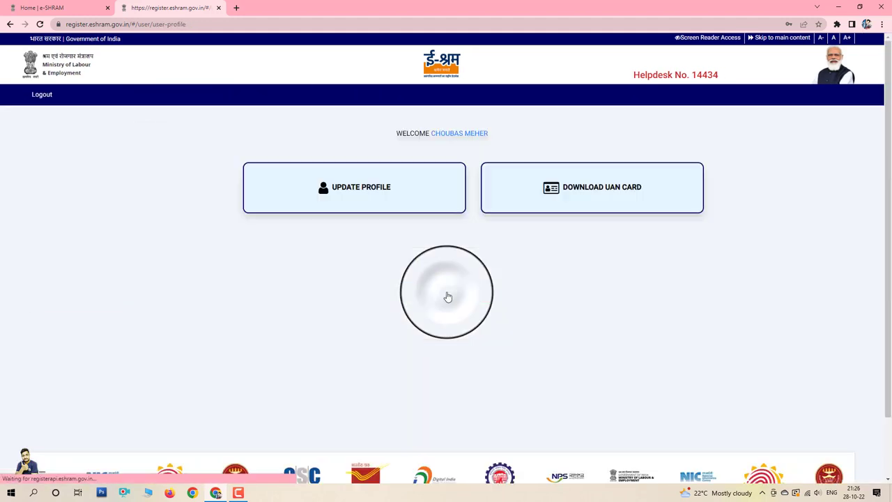
pyautogui.click(351, 191)
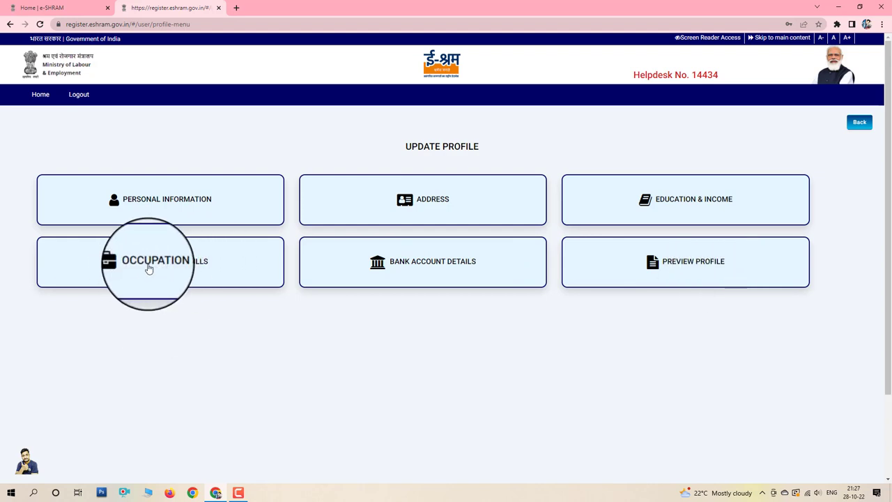
# - In Occupation & Skills, set Platform Worker to Yes, choose Food and grocery delivery services, tick Swiggy
pyautogui.click(157, 265)
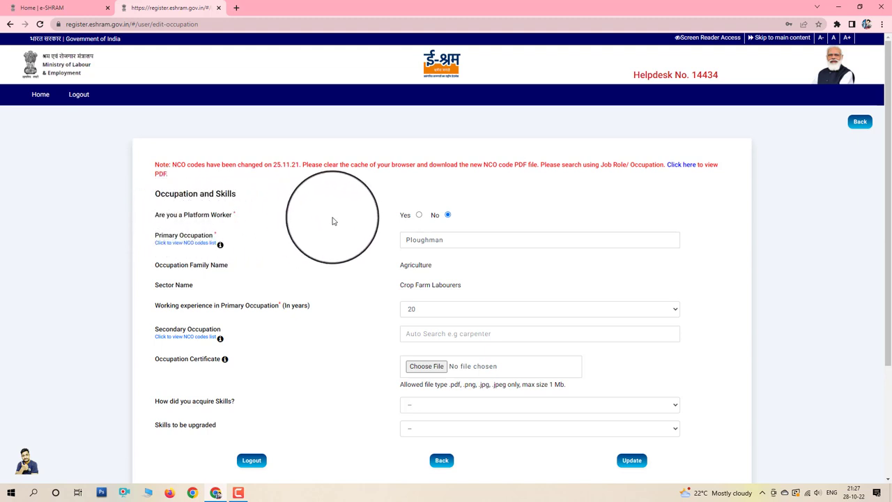
pyautogui.click(420, 215)
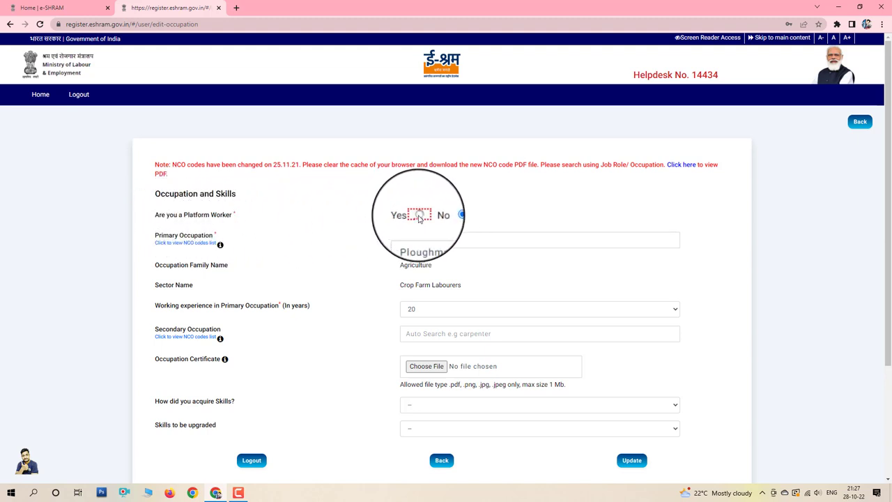
pyautogui.click(429, 241)
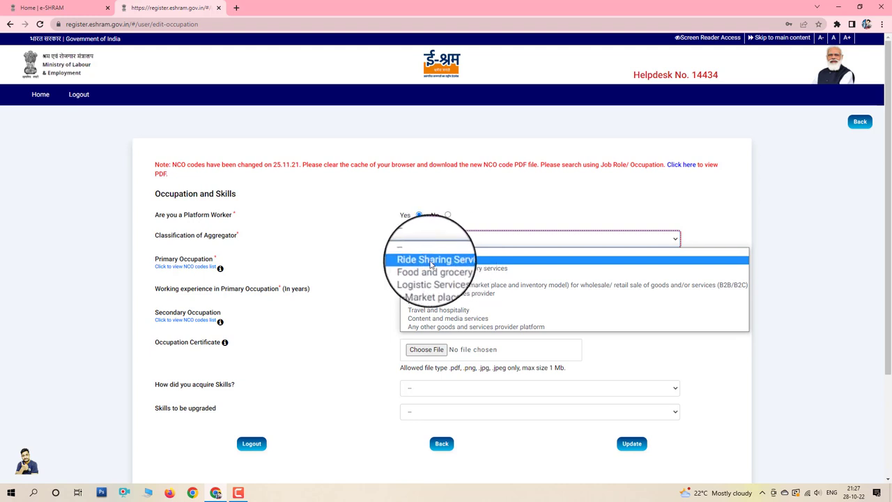
pyautogui.click(491, 271)
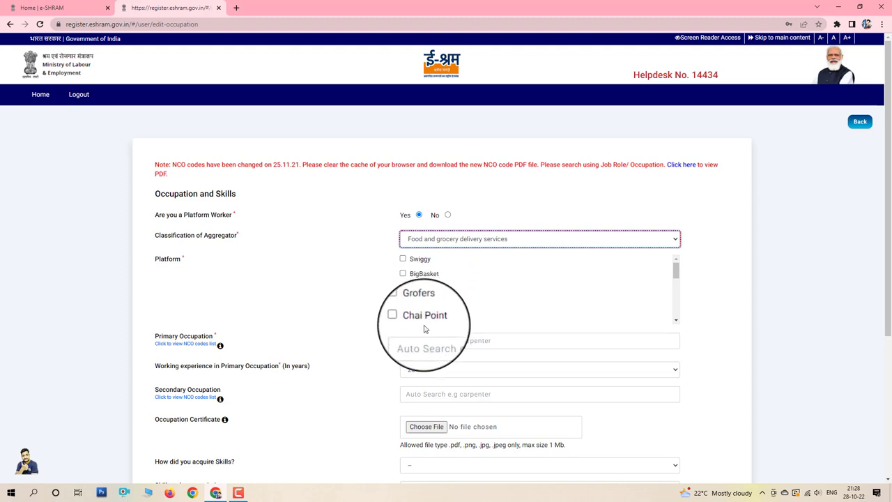
pyautogui.click(404, 259)
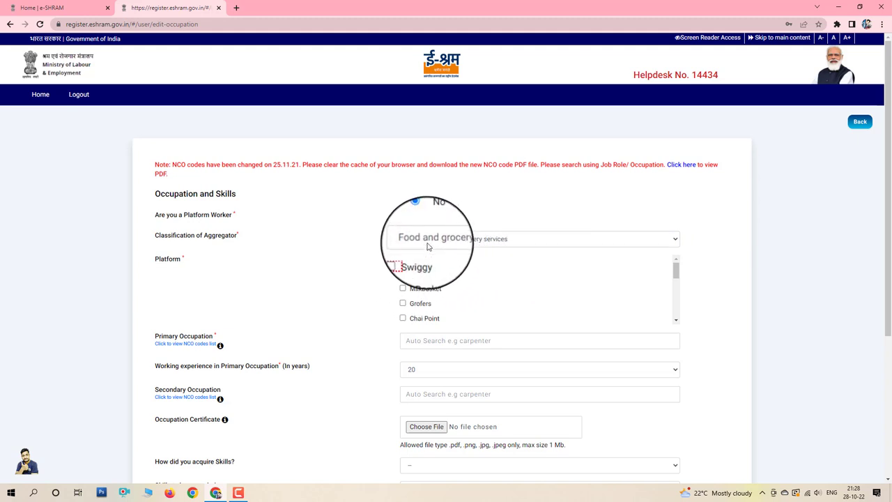
pyautogui.click(429, 239)
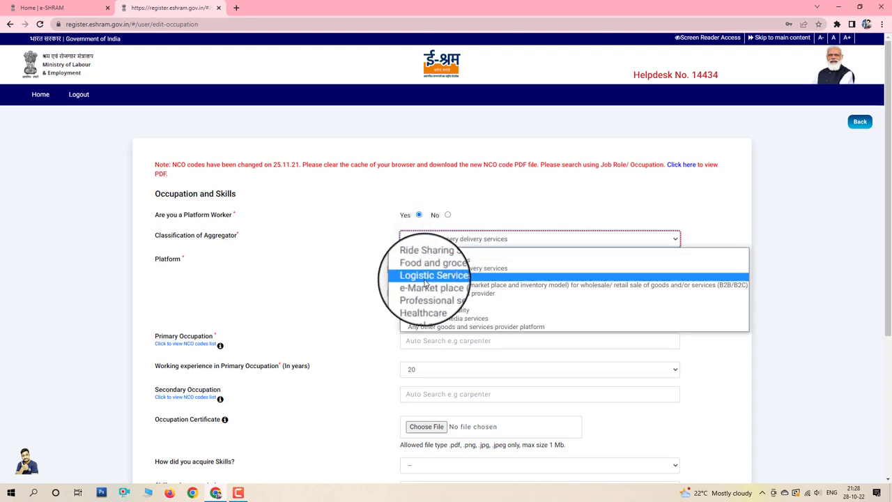
# - Switch the aggregator classification to Logistic Services and browse its platforms like Blue Dart and Delhivery
pyautogui.click(433, 276)
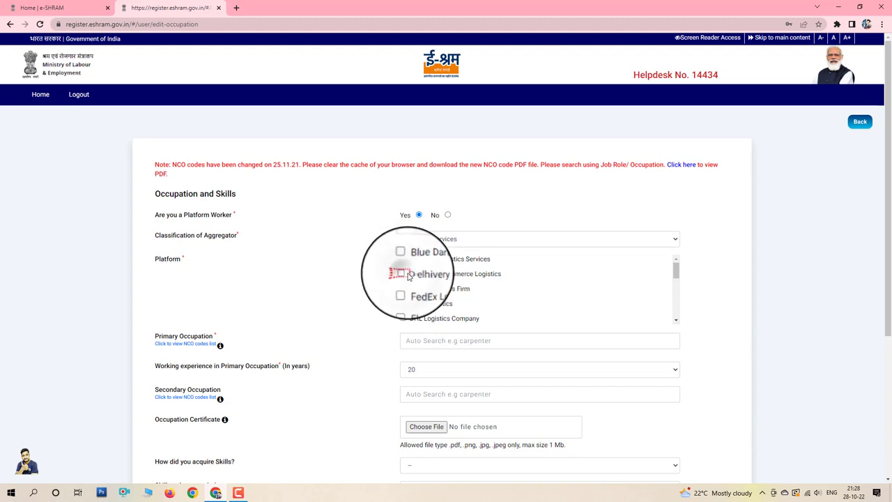
pyautogui.click(442, 239)
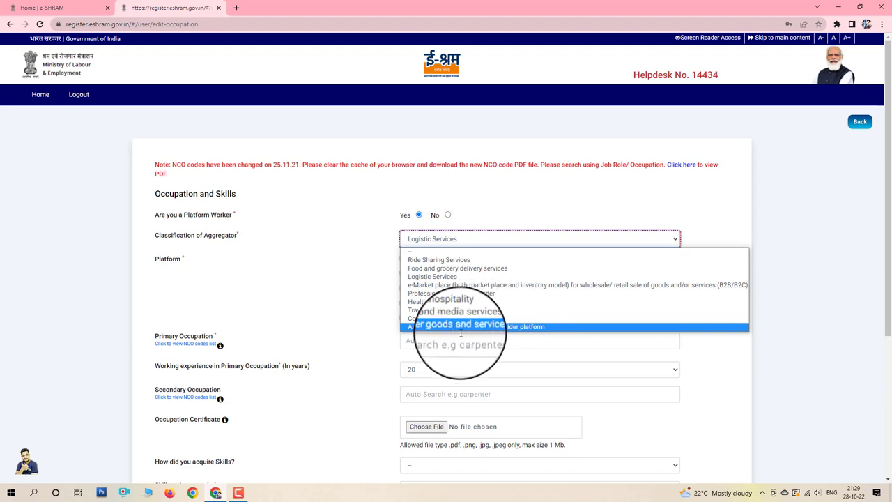
pyautogui.scroll(-2, 239, 255)
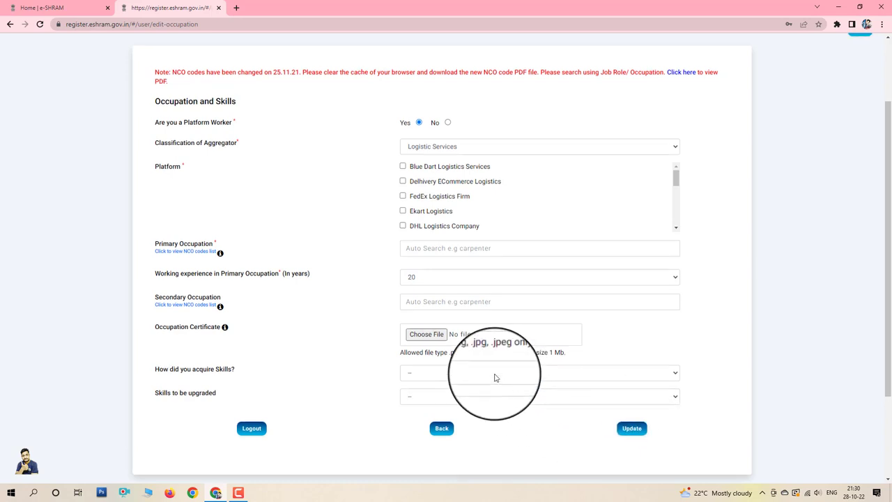
# - Go to Home, log out of the worker profile, and switch to the Home | e-SHRAM tab
pyautogui.scroll(2, 491, 370)
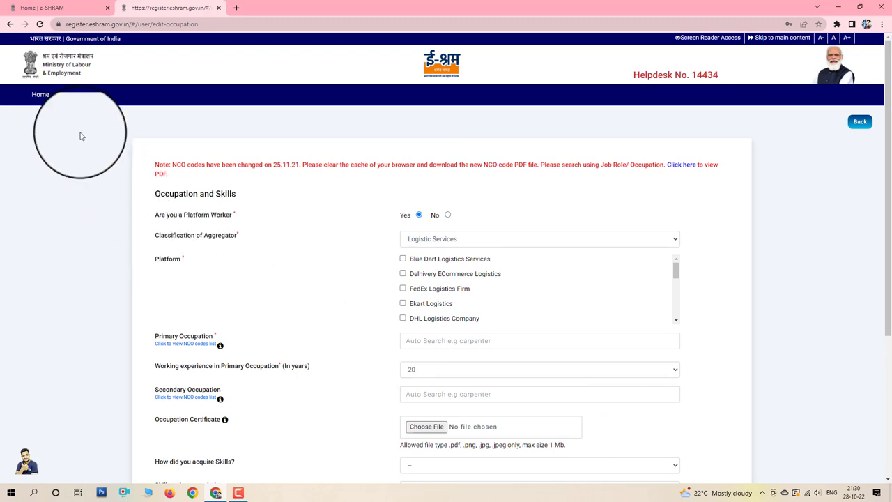
pyautogui.click(40, 95)
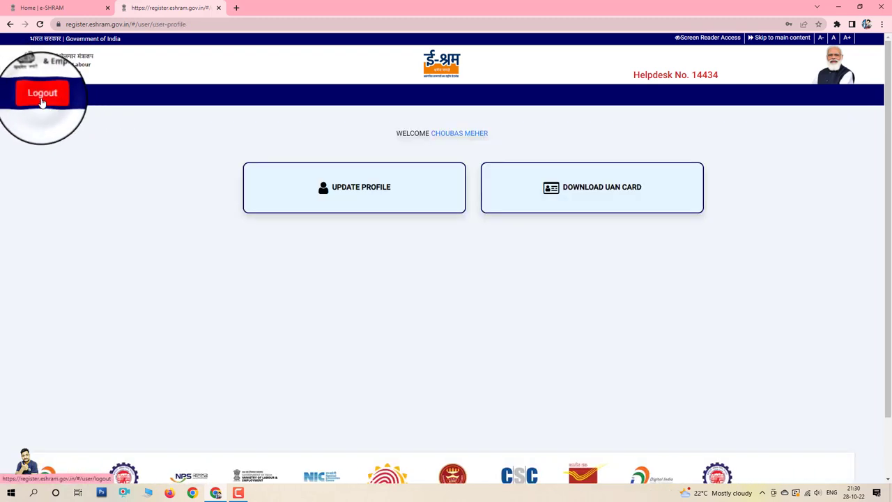
pyautogui.click(42, 96)
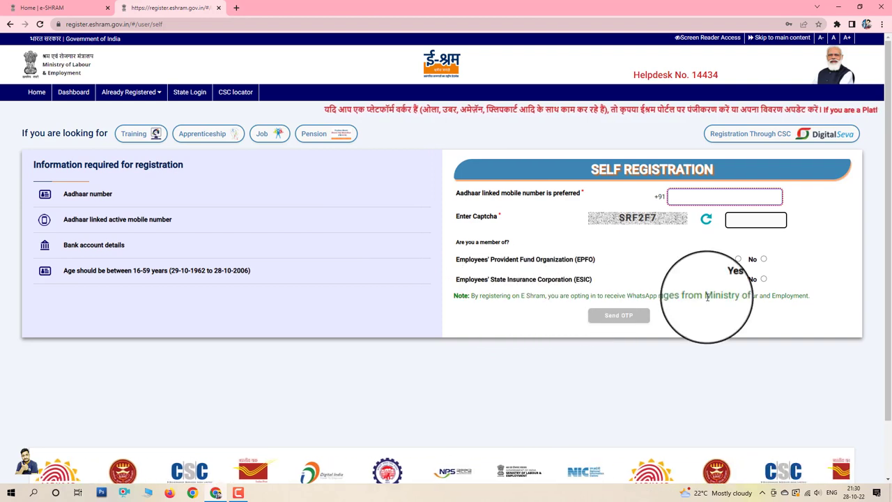
pyautogui.hotkey('ctrl', 'shift', 'Tab')
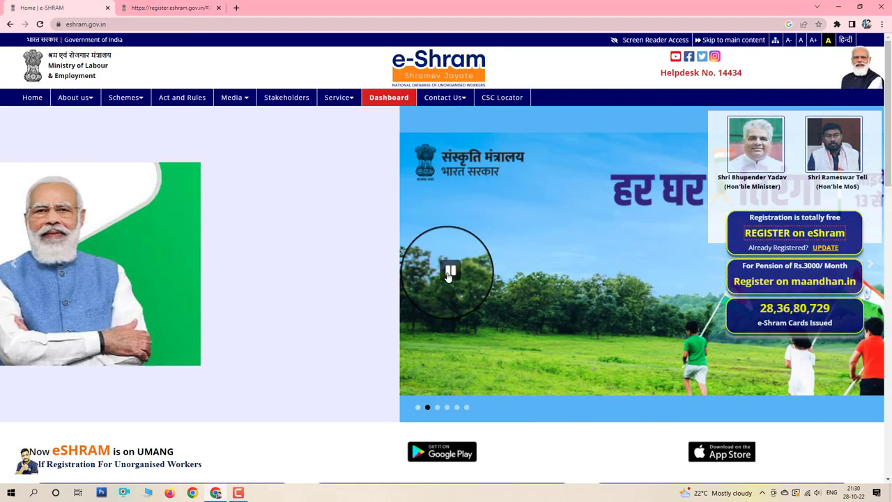